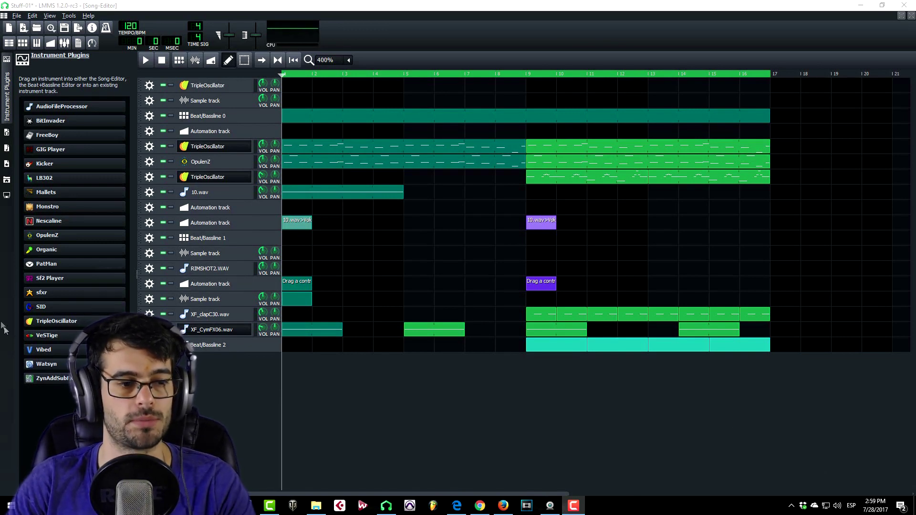
- Add a TripleOscillator track to the song and open its first-bar pattern in the Piano Roll
drag(43, 321, 196, 377)
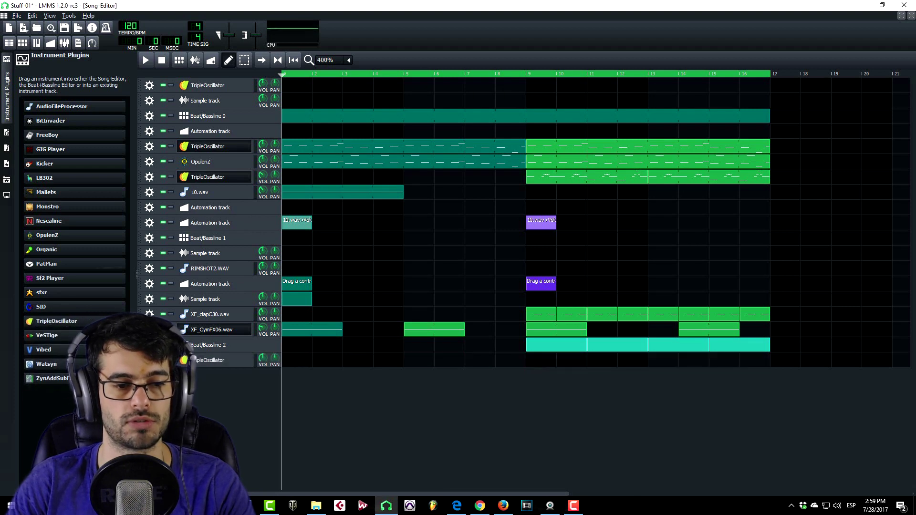
double_click(302, 362)
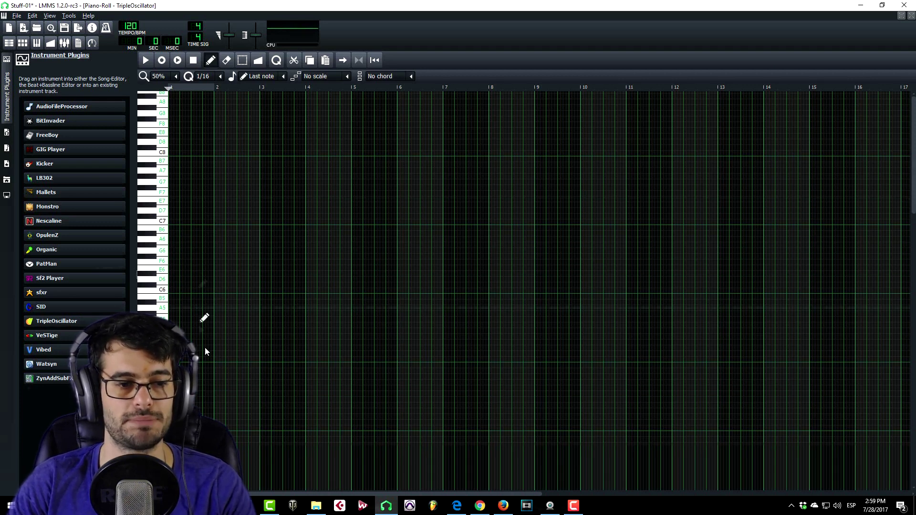
scroll(235, 325, down, 4)
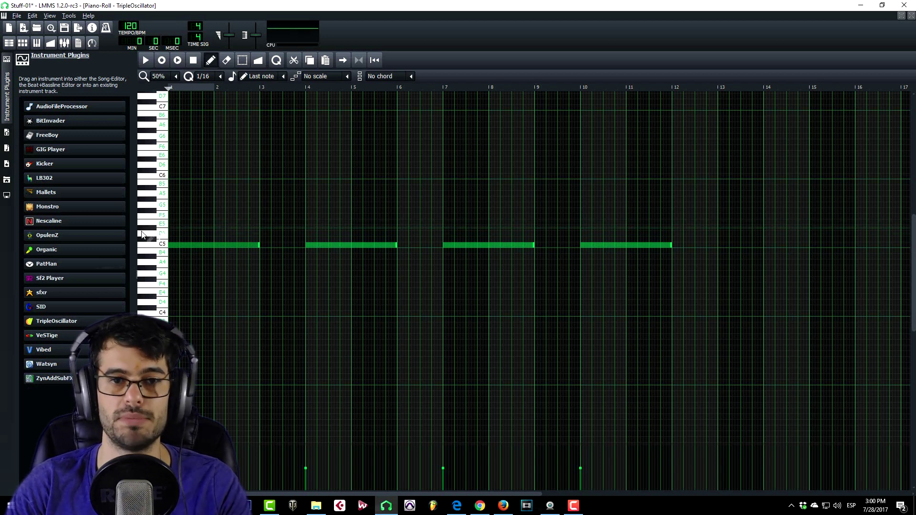
- Inspect the four C5 notes in the pattern across the pitch range and timeline at different zoom levels
scroll(323, 297, up, 1)
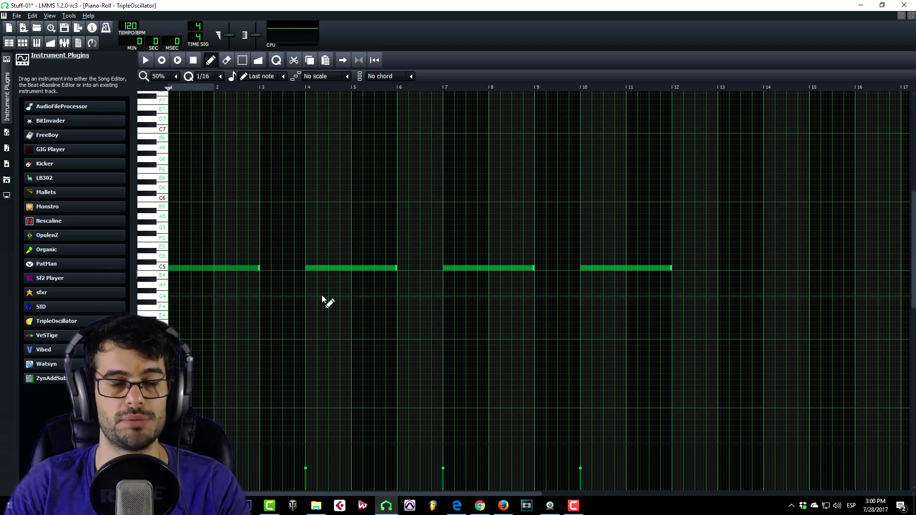
scroll(316, 316, up, 4)
scroll(313, 319, down, 7)
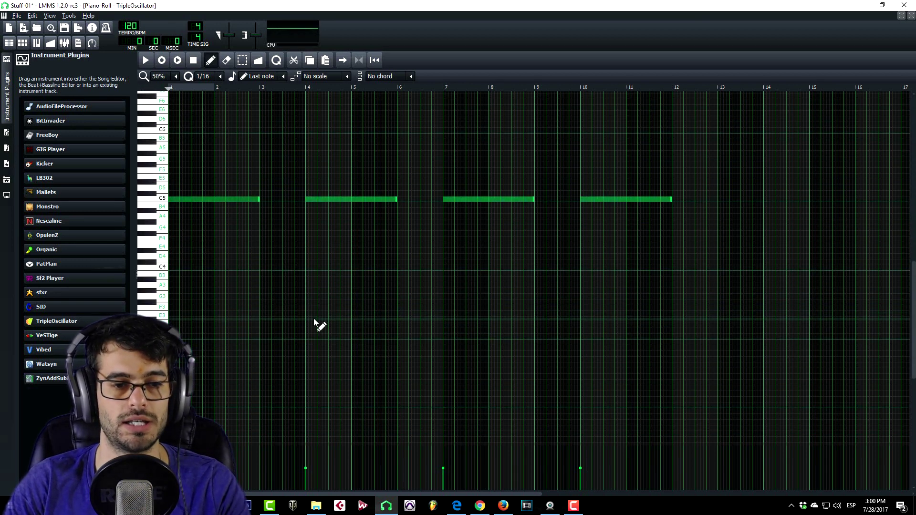
scroll(314, 319, up, 1)
scroll(302, 311, down, 2)
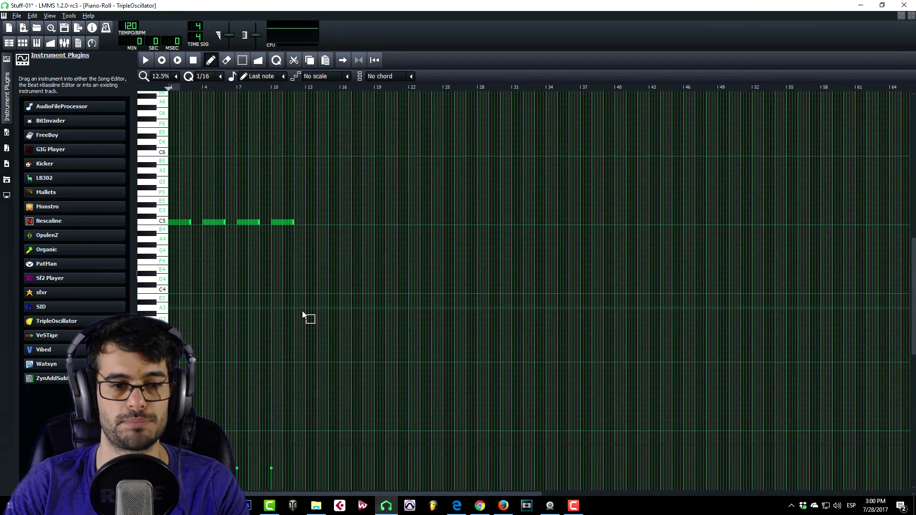
scroll(302, 314, up, 5)
scroll(302, 314, down, 4)
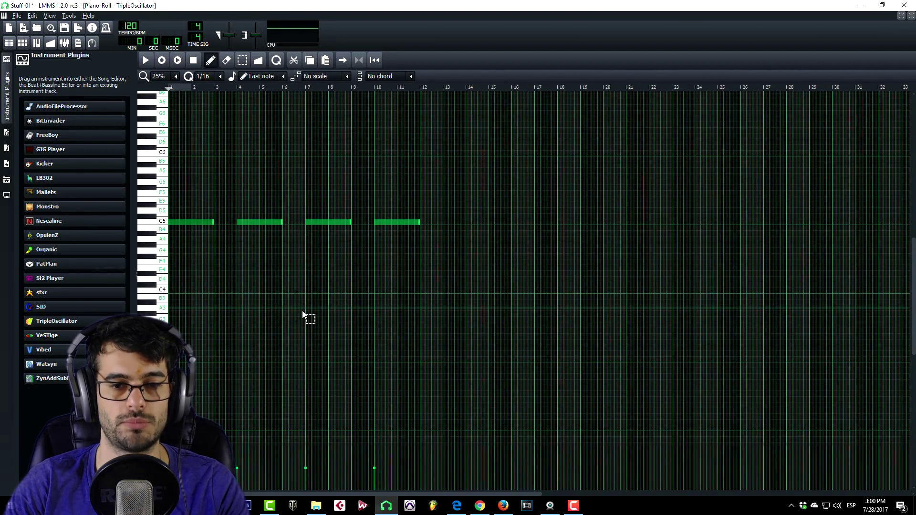
scroll(302, 314, up, 1)
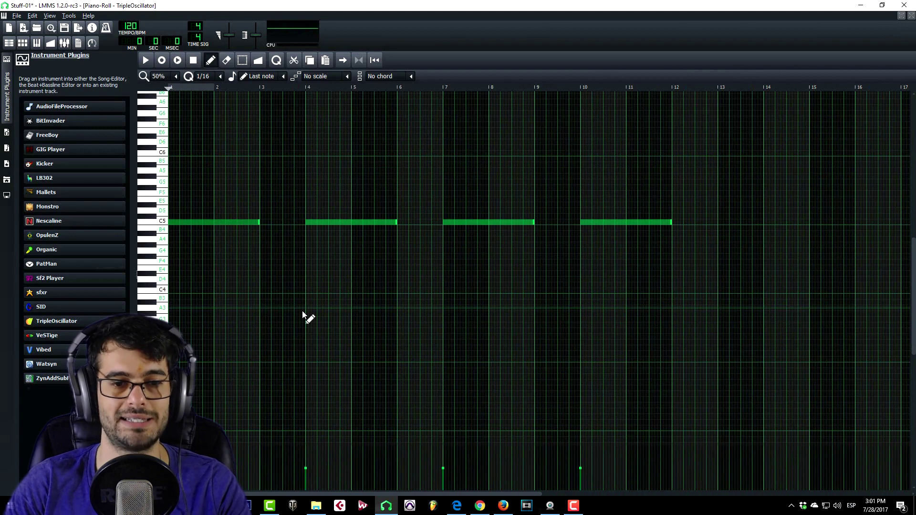
scroll(302, 311, right, 1)
scroll(302, 310, left, 1)
scroll(301, 310, right, 1)
scroll(301, 311, left, 1)
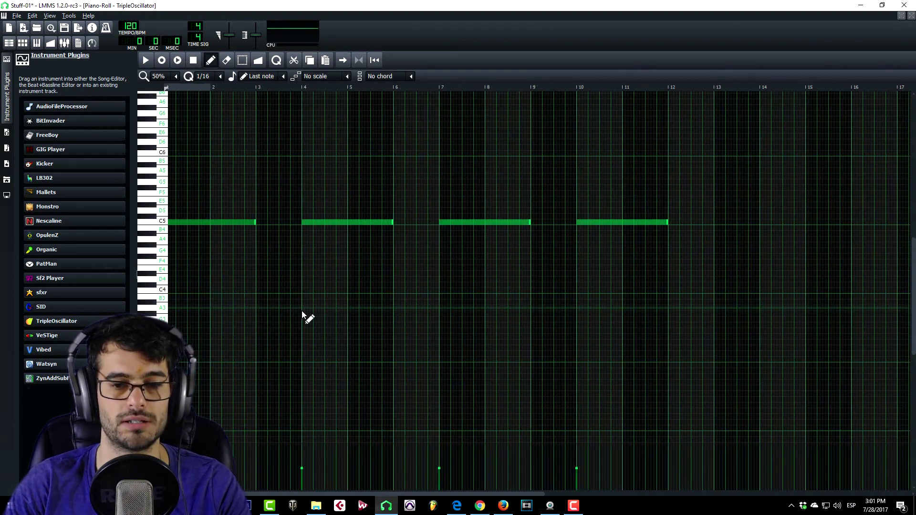
- Try the Piano Roll's horizontal zoom levels between 12.5% and 800% and set the zoom to 100%
scroll(167, 79, down, 1)
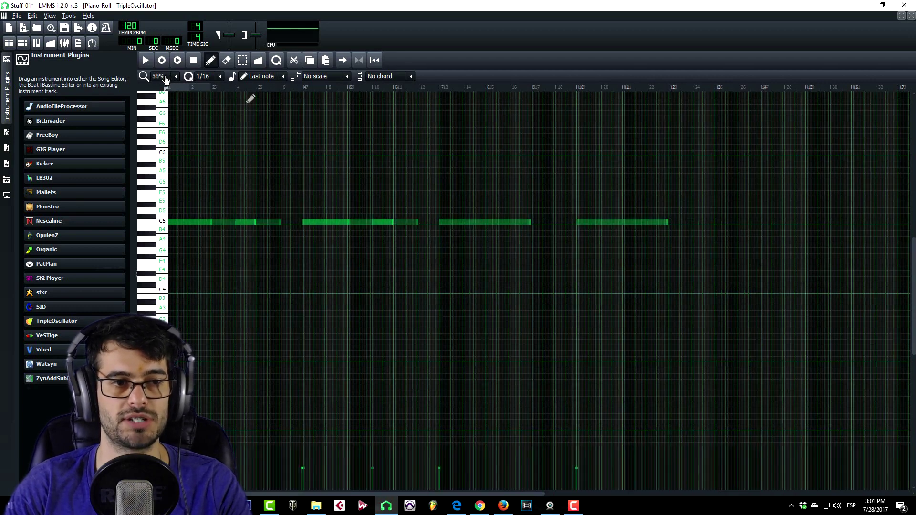
scroll(166, 79, down, 1)
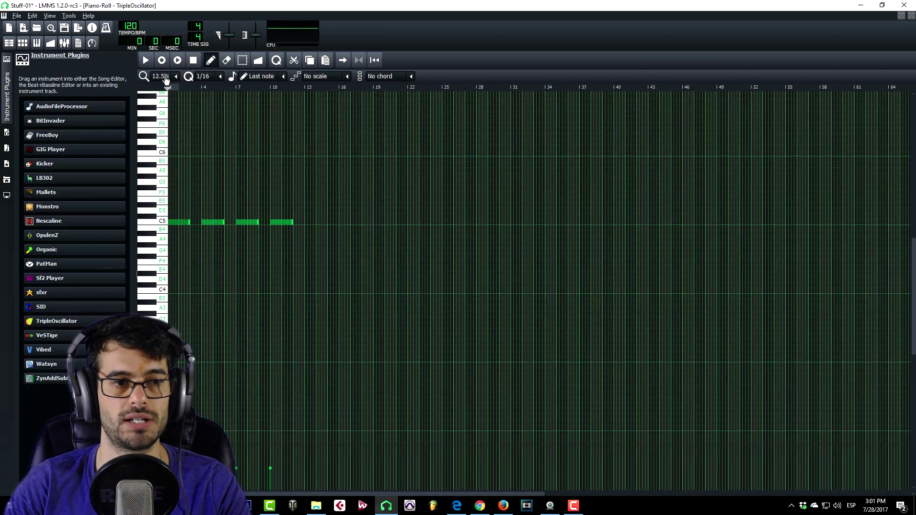
scroll(167, 80, up, 5)
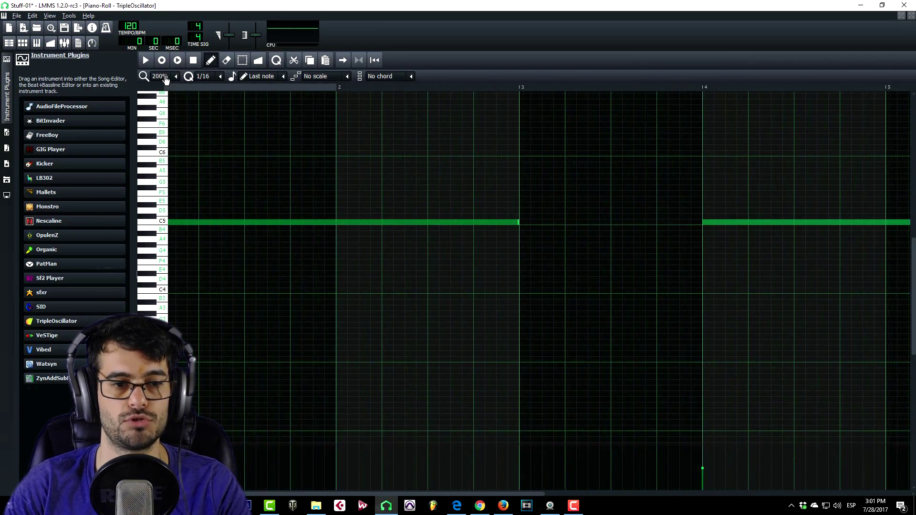
scroll(166, 79, up, 1)
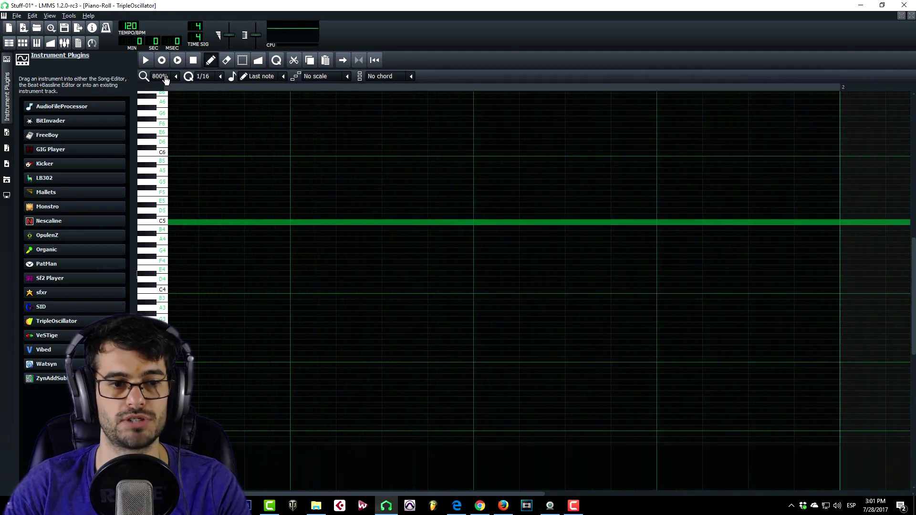
scroll(166, 79, down, 3)
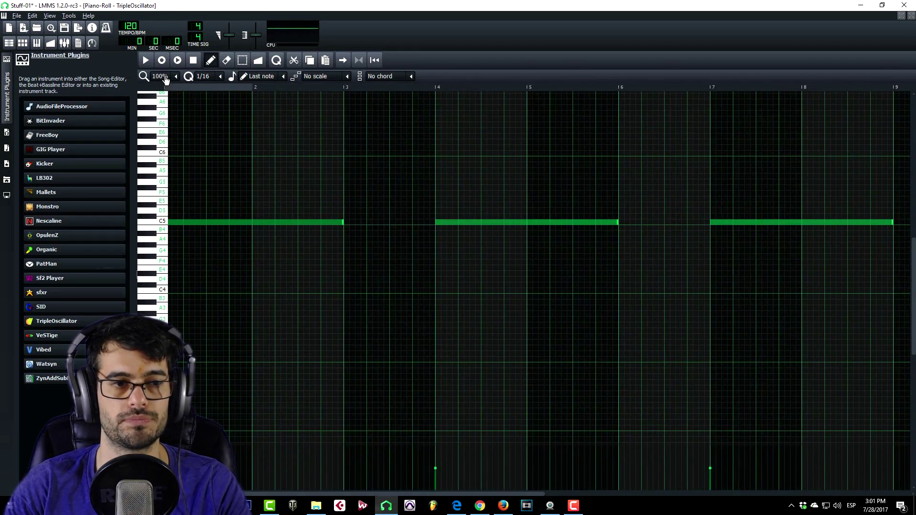
- Set the quantization to 1/4 and try moving the first C5 note on that grid
scroll(166, 79, down, 1)
scroll(166, 79, up, 8)
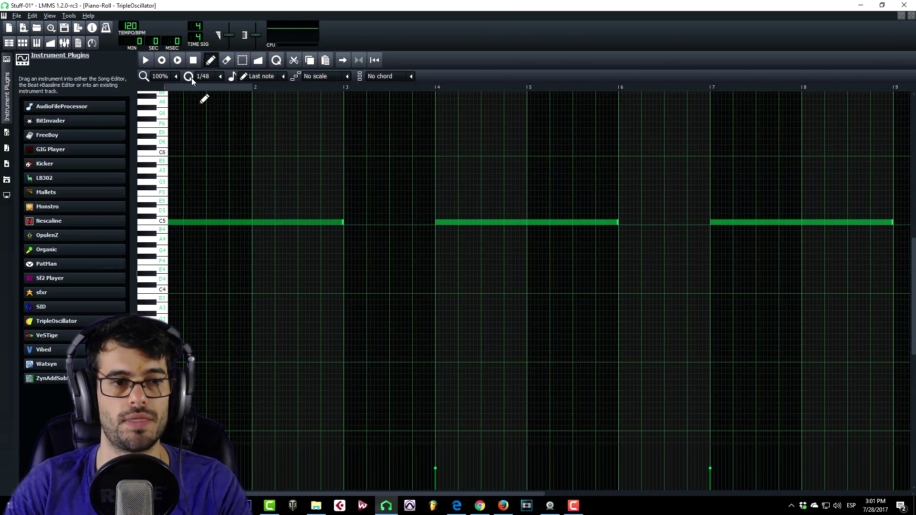
click(221, 77)
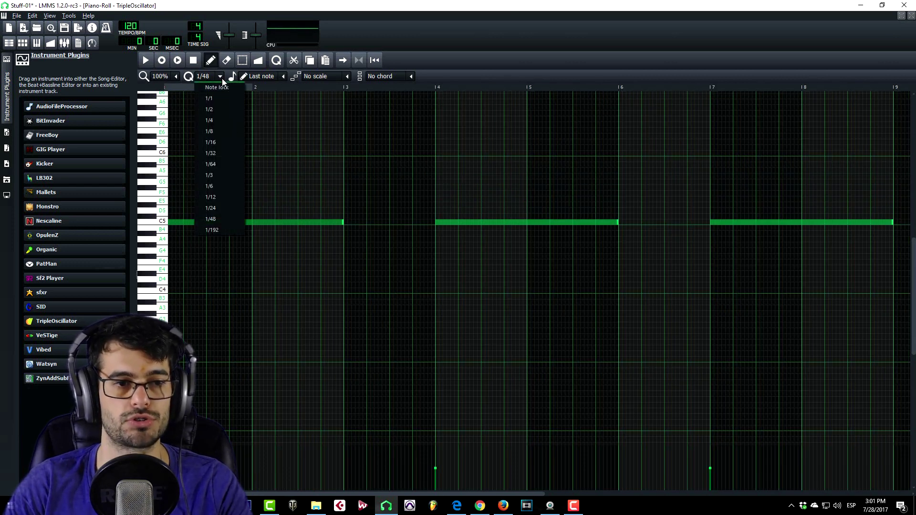
click(220, 120)
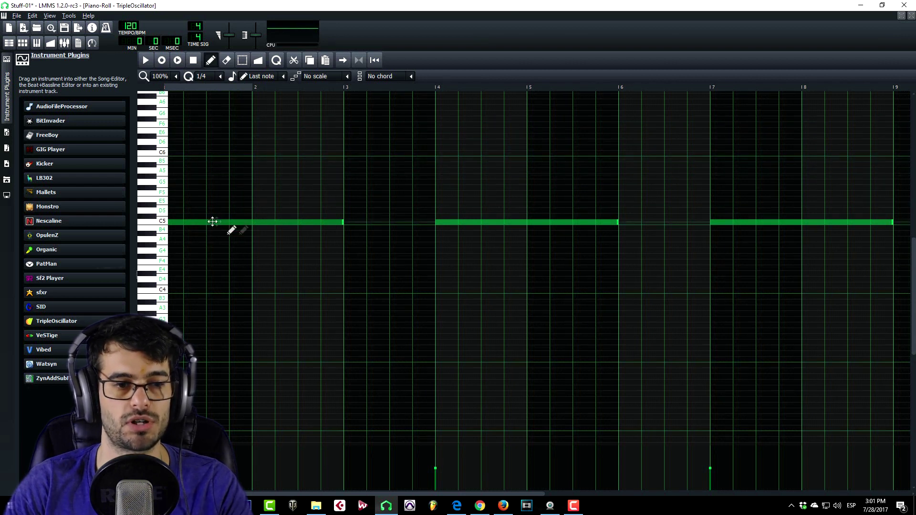
mouse_move(196, 223)
mouse_down()
mouse_move(220, 225)
mouse_move(205, 221)
mouse_up()
- Switch the quantization to 1/192 and return it to 1/4
click(220, 77)
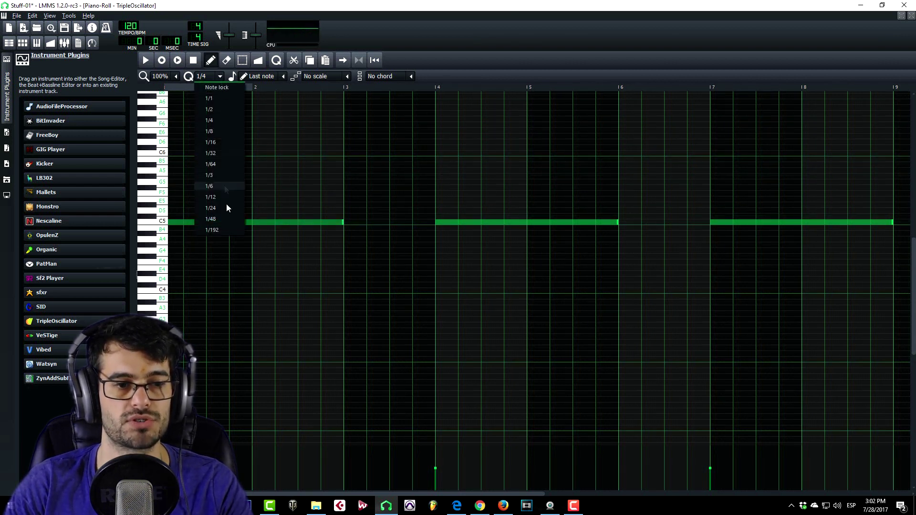
click(212, 231)
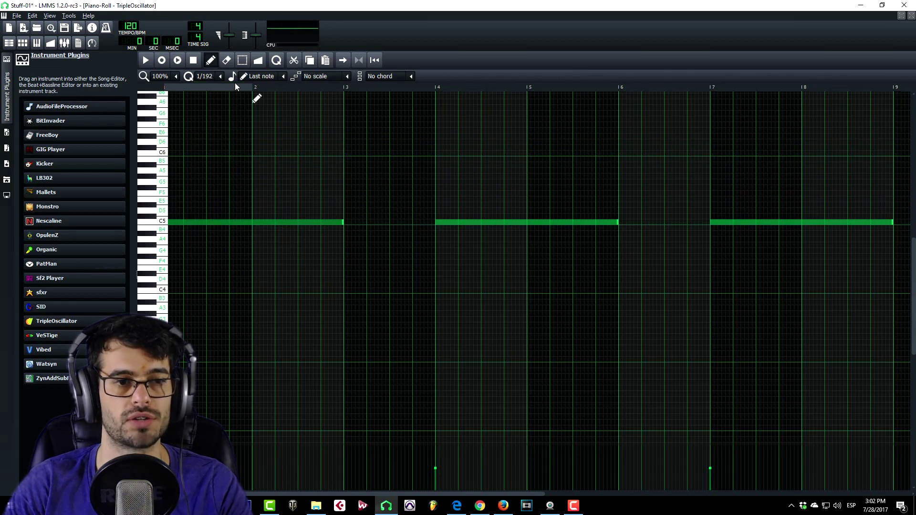
click(220, 77)
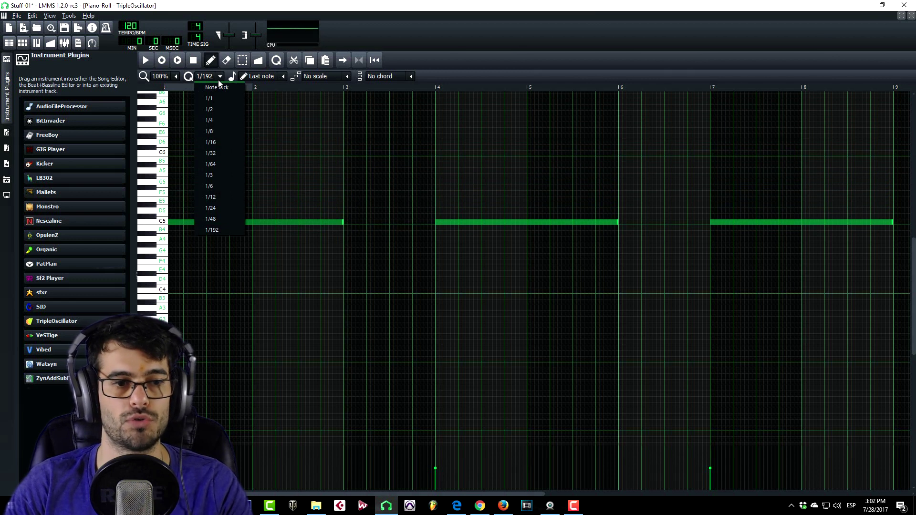
click(219, 214)
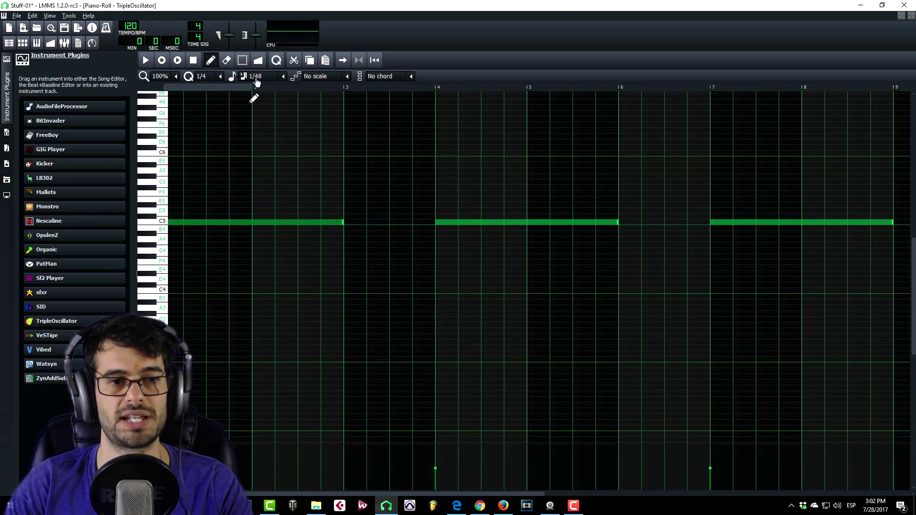
click(218, 77)
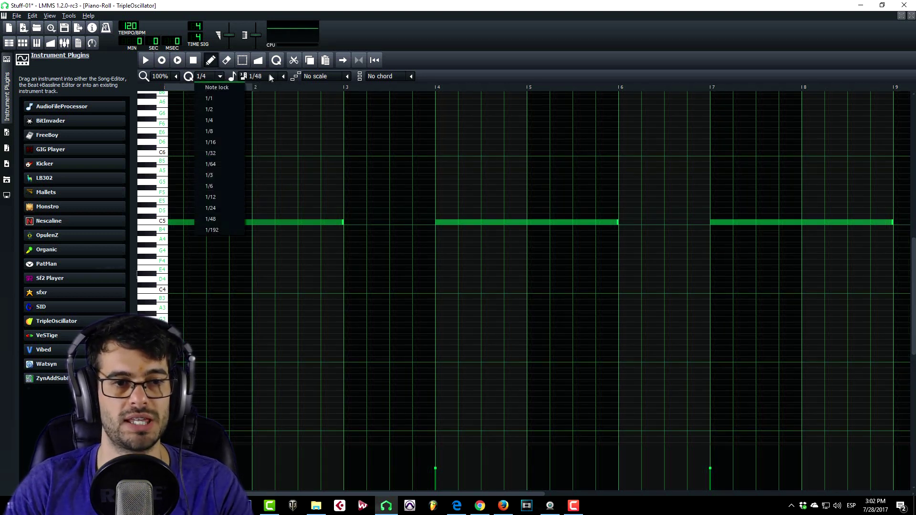
- Set the note length to 1/4, place a test note on G5 in bar 1 and delete it
click(283, 76)
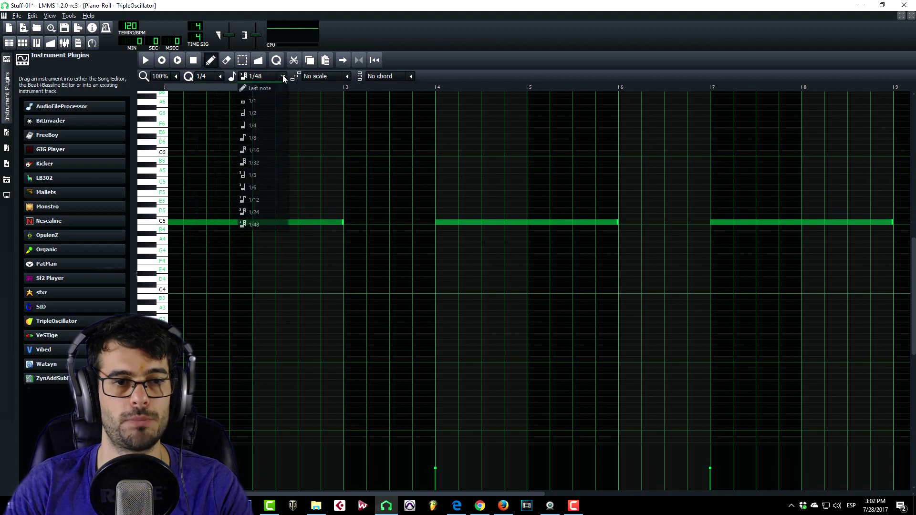
click(253, 125)
click(189, 182)
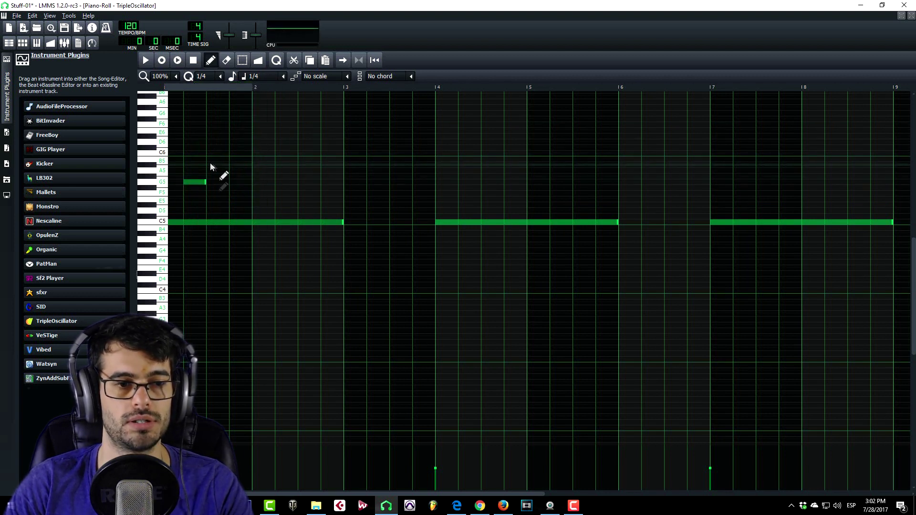
right_click(200, 182)
- Set the note length to 1/48 and place a short test note on F5 in bar 1
click(282, 76)
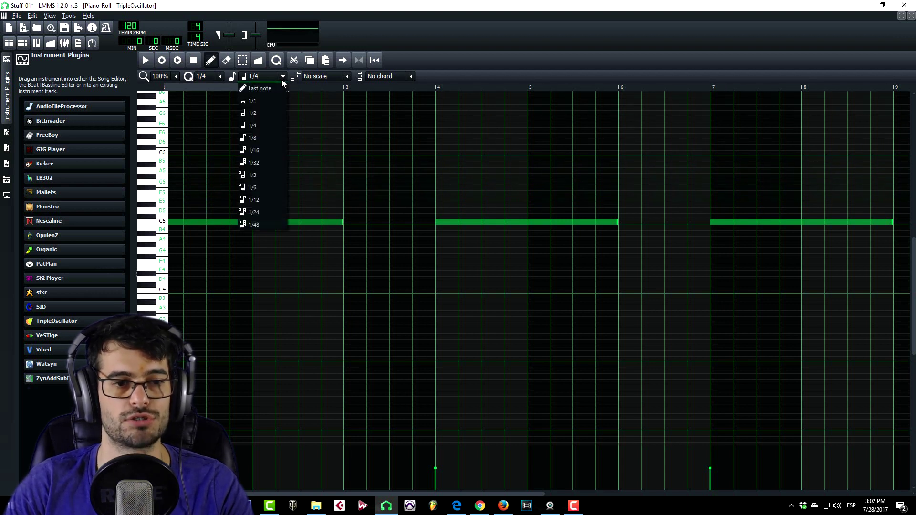
click(262, 225)
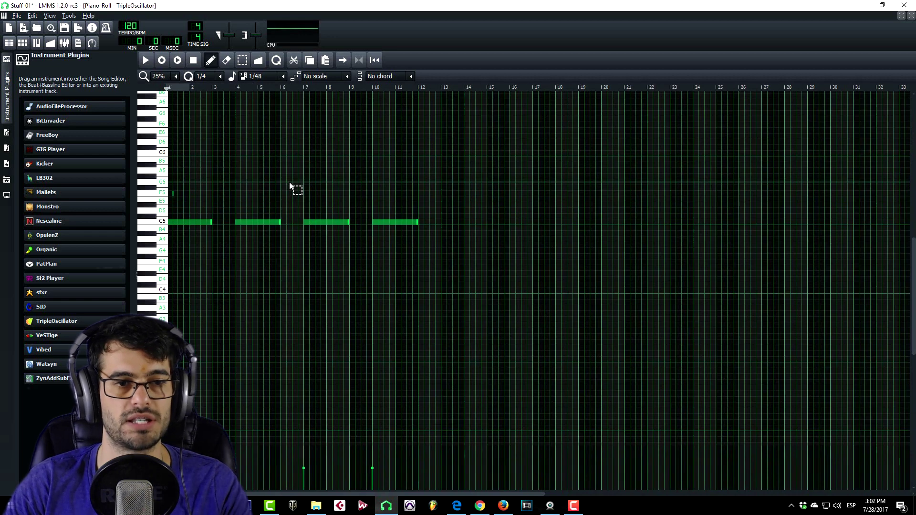
- Try shortening the first C5 note from its end and undo the change
ctrl+scroll(246, 125, down, 1)
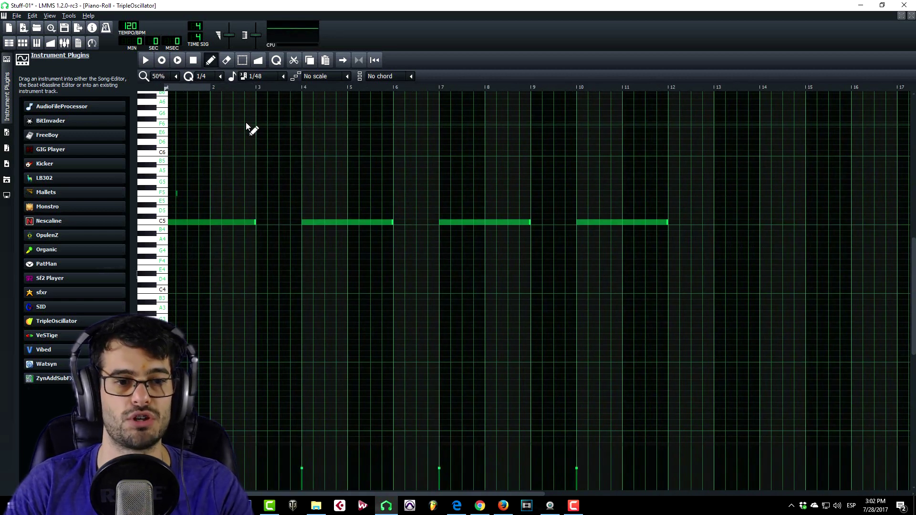
drag(256, 222, 176, 223)
key(ctrl+z)
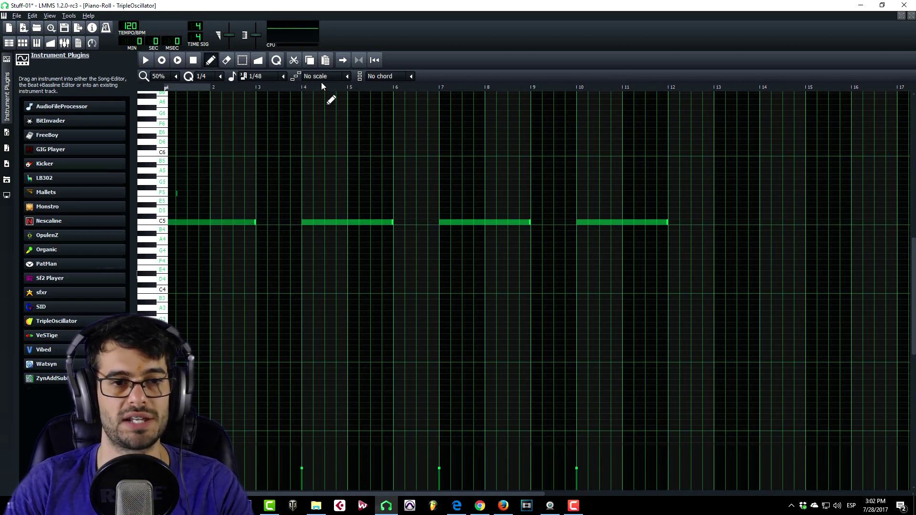
- Set the scale to Major and delete all the notes from the pattern
click(347, 77)
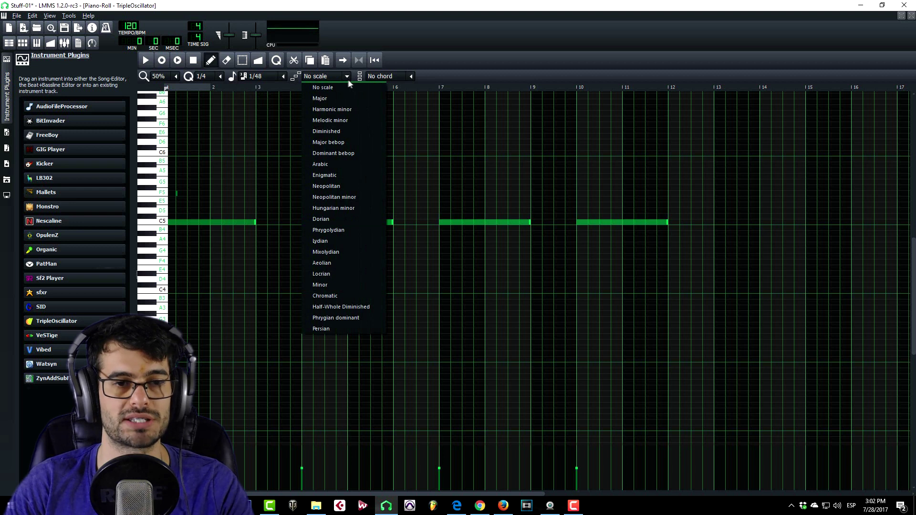
click(328, 98)
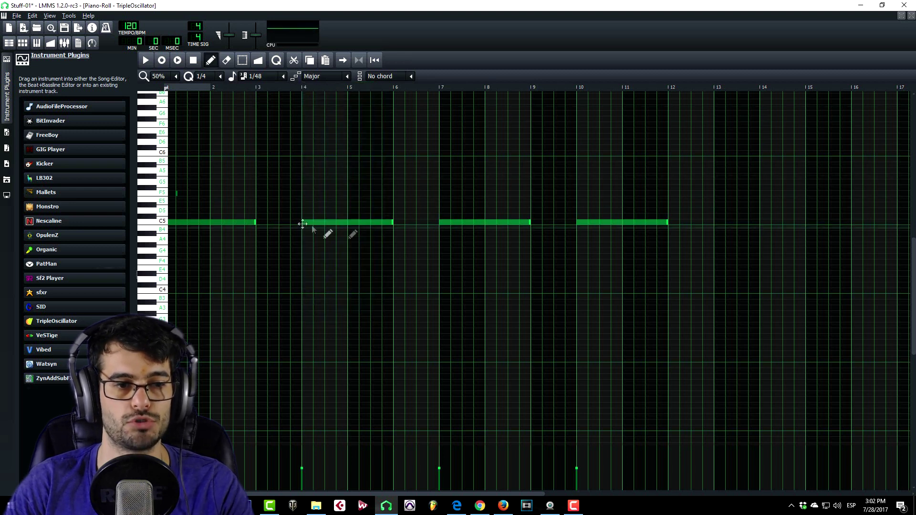
right_click(186, 223)
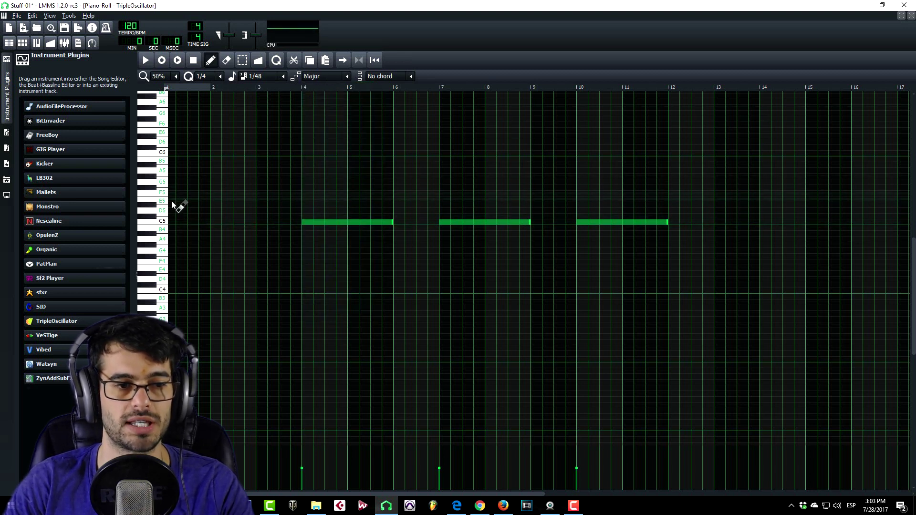
right_click(349, 222)
right_click(509, 222)
right_click(621, 222)
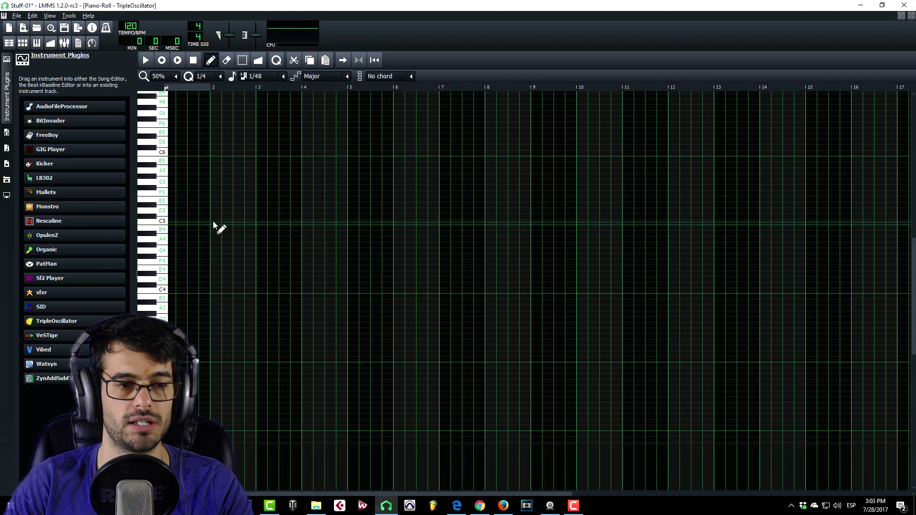
- Set the note length to 1/4, place a test note on C5 at bar 2 and undo it
click(282, 78)
click(262, 126)
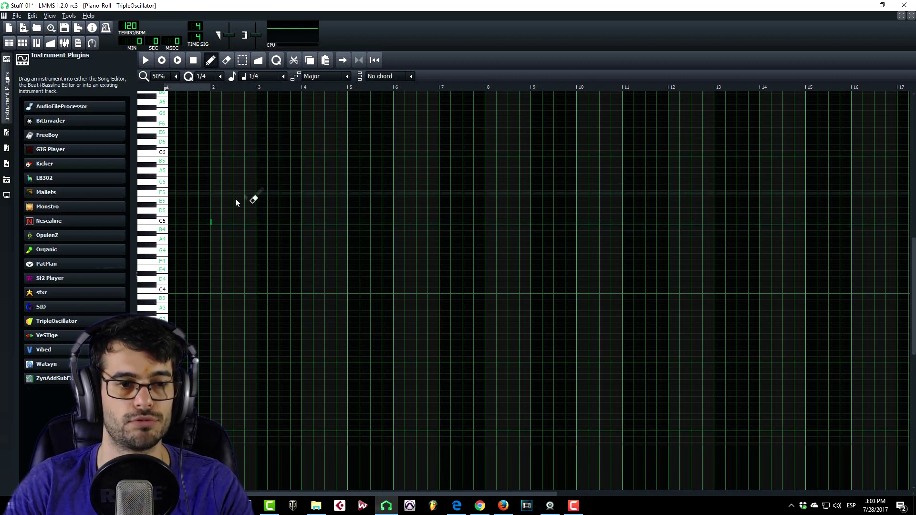
click(220, 223)
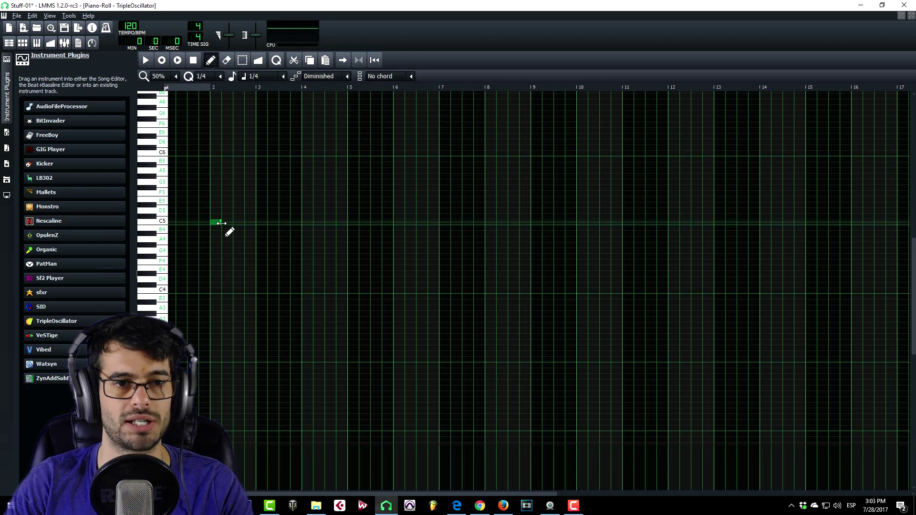
key(ctrl+z)
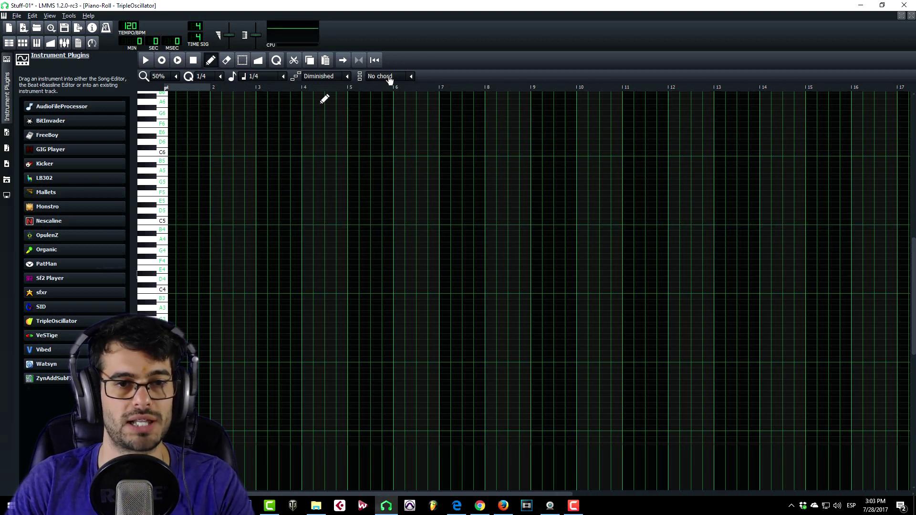
- Set the chord to 7, place a C5 chord at bar 2, lengthen it to almost bar 7 and undo it
click(412, 78)
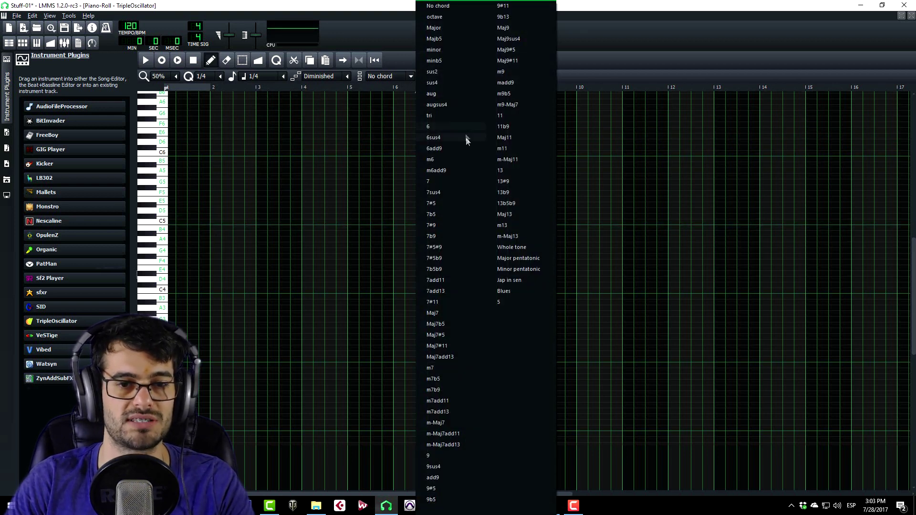
click(431, 183)
click(212, 221)
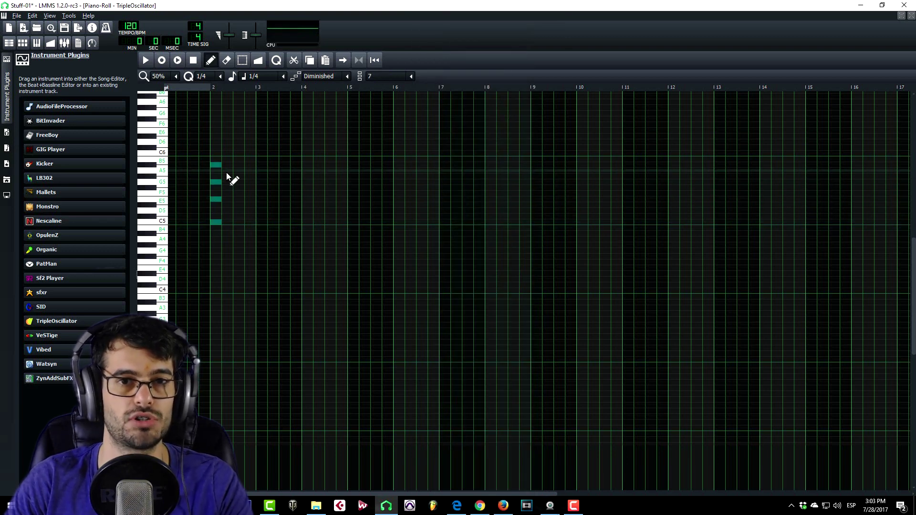
drag(224, 171, 430, 171)
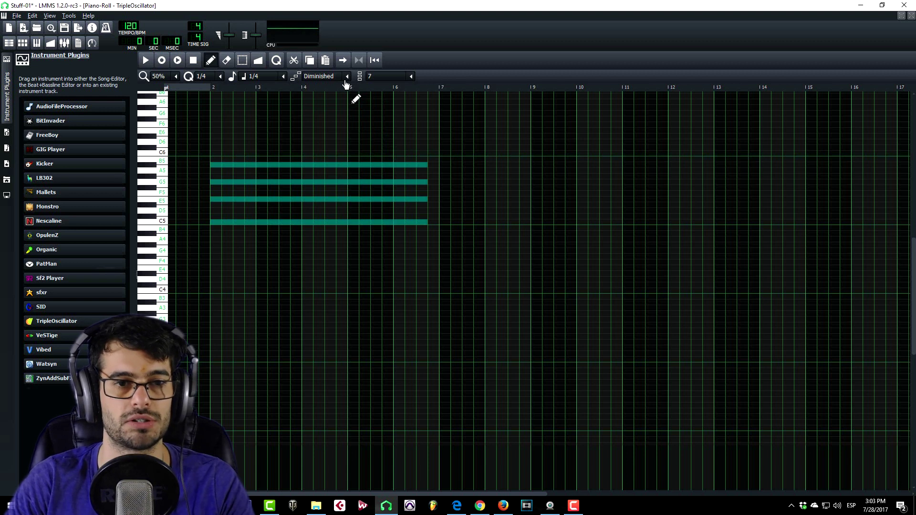
key(ctrl+z)
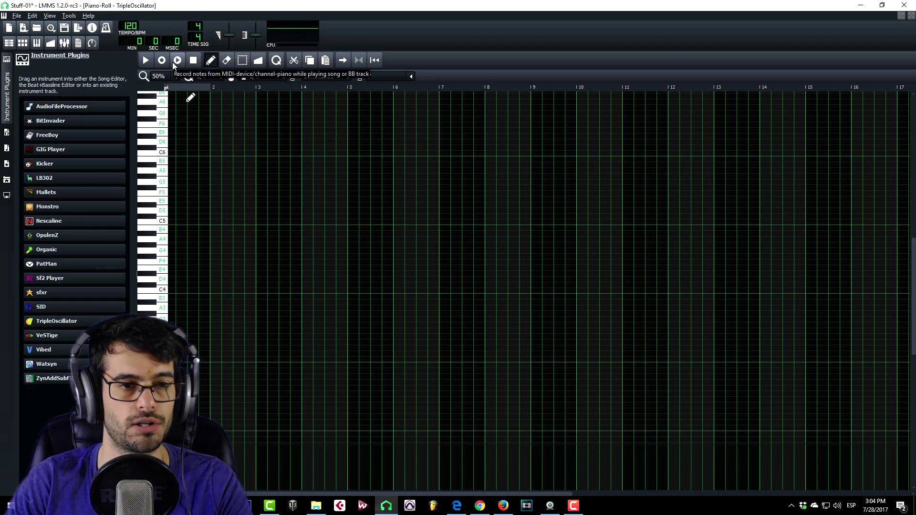
- Open the first melody pattern of the TripleOscillator track above OpulenZ in the Piano Roll
key(F5)
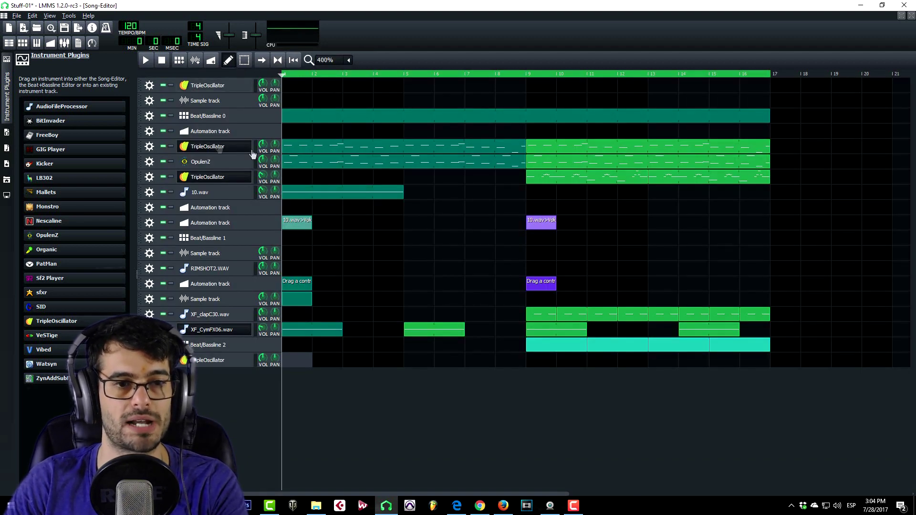
double_click(431, 162)
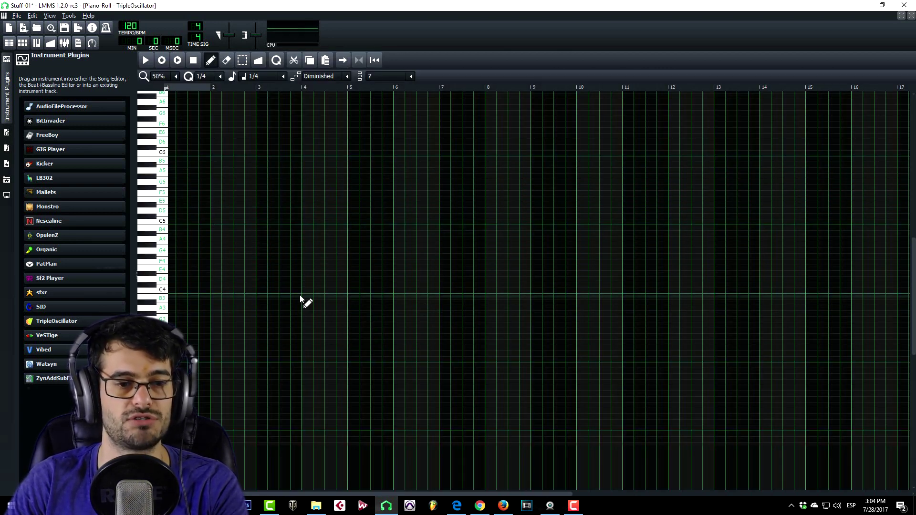
key(F5)
double_click(306, 148)
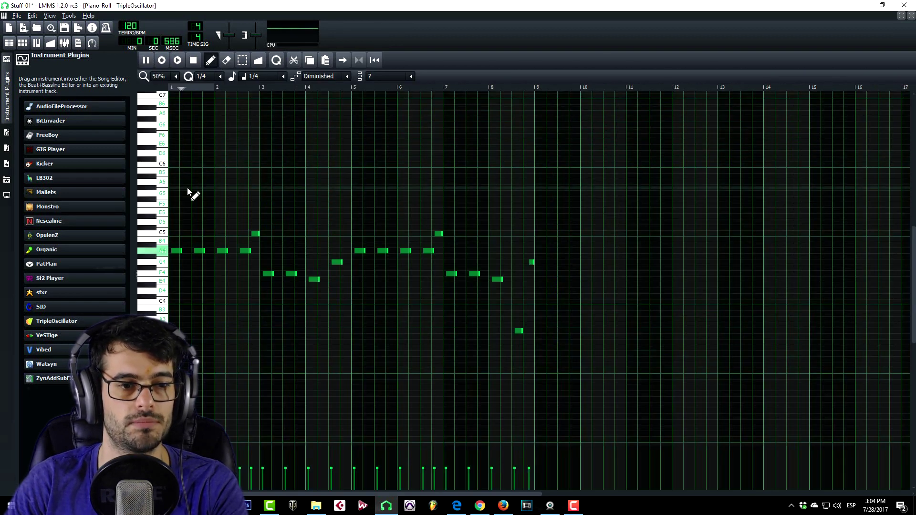
- Stop the pattern's playback, test recording notes while the song plays, and stop it during bar 4
click(193, 60)
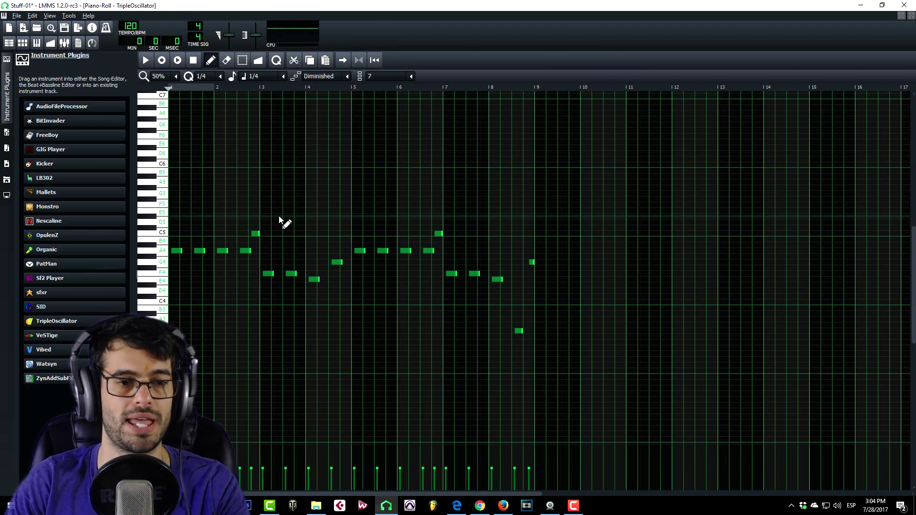
click(177, 60)
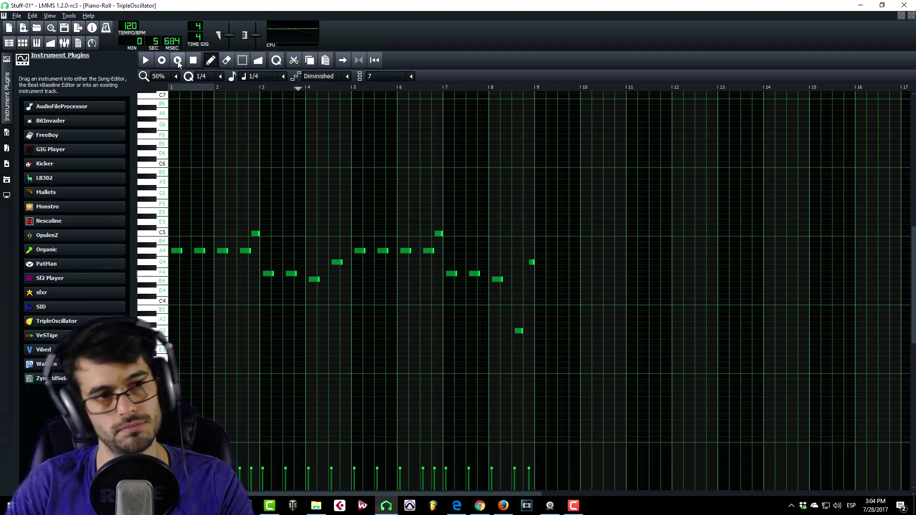
click(192, 61)
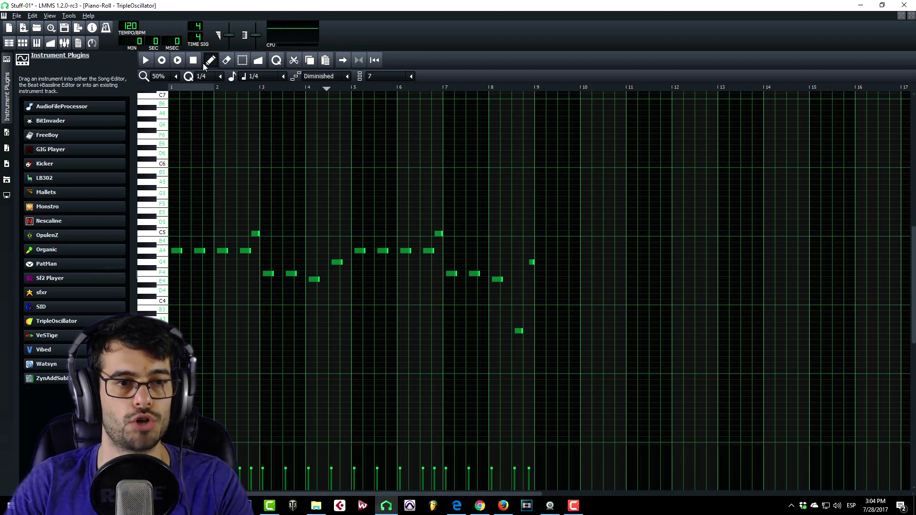
- Try the erase mode, change to select mode and select all notes in the melody pattern
click(228, 65)
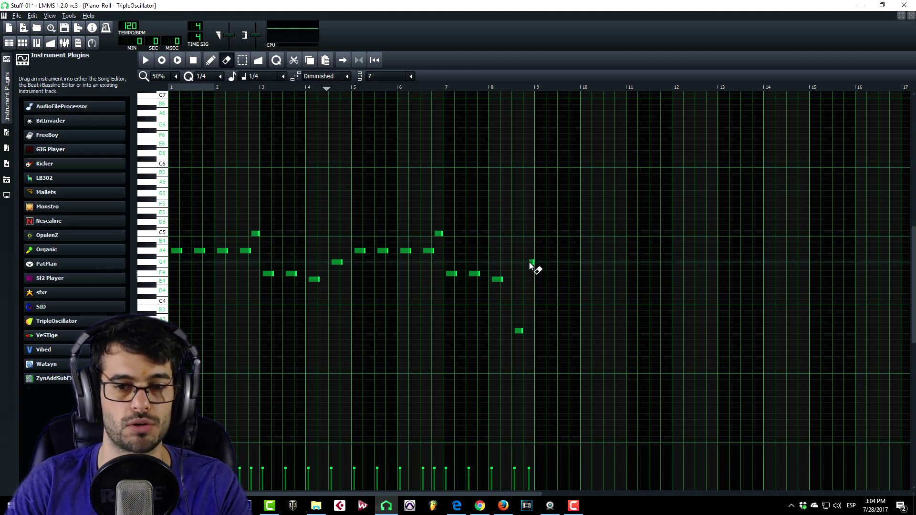
key(shift+s)
key(ctrl+a)
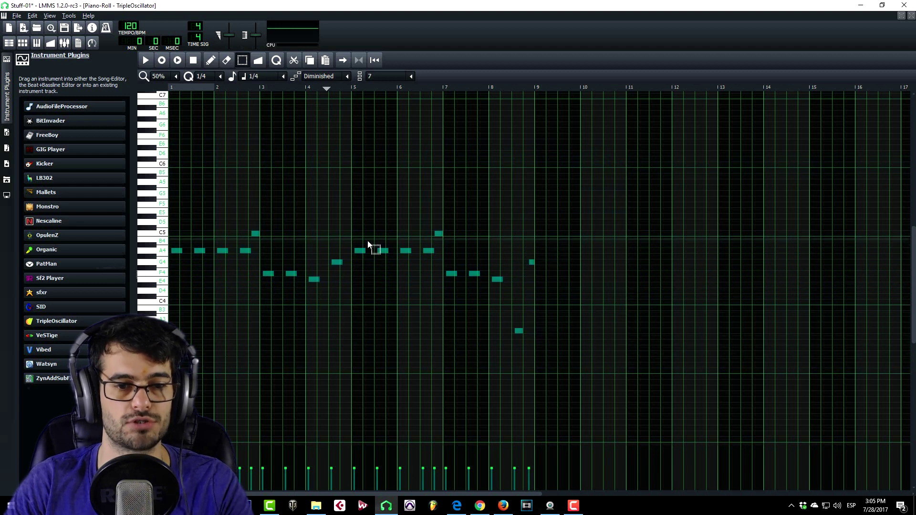
- Open the note detuning automation for the last G4 note in bar 8 and enlarge its editor window
click(258, 59)
click(533, 263)
drag(636, 250, 819, 367)
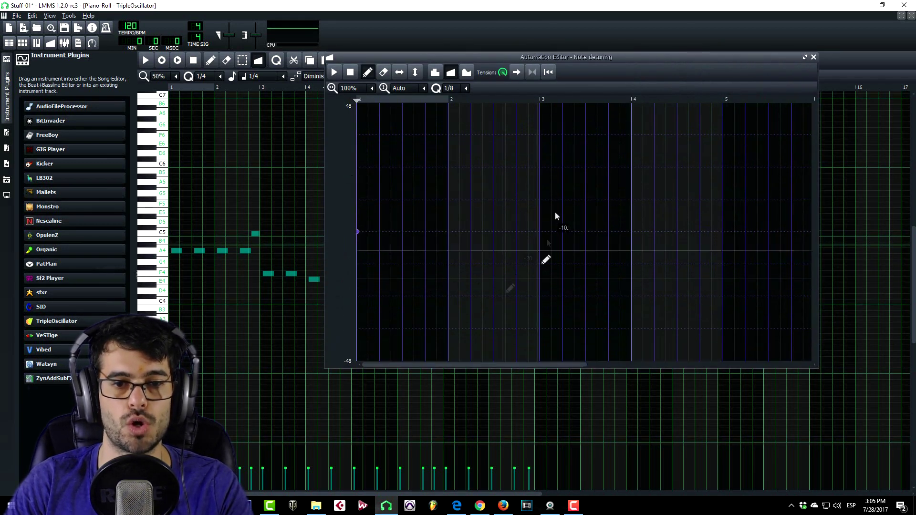
- Draw a test detuning curve with alternating peaks and dips between bars 3 and 5, undo it and close the editor
drag(442, 182, 494, 184)
mouse_move(491, 240)
mouse_down()
mouse_move(574, 314)
mouse_move(583, 221)
mouse_move(597, 198)
mouse_up()
drag(664, 229, 666, 264)
click(689, 196)
drag(744, 153, 782, 265)
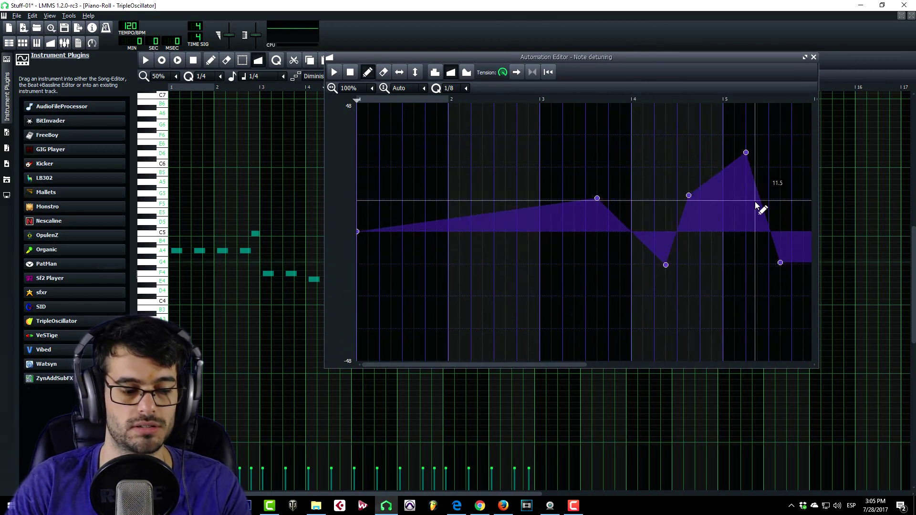
key(ctrl+z)
click(813, 57)
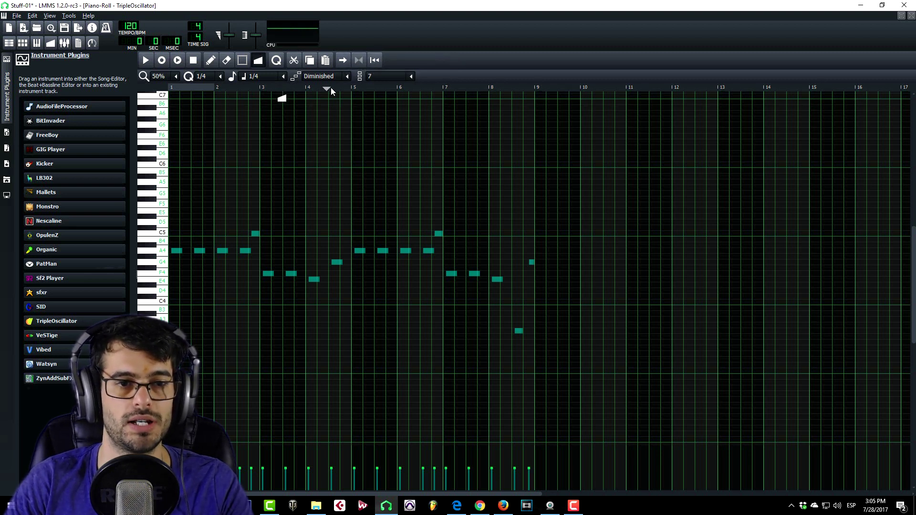
- Move the playback position to the start of bar 1 and reopen the TripleOscillator melody pattern from the Song Editor
mouse_move(328, 89)
mouse_down()
mouse_move(206, 92)
mouse_move(287, 90)
mouse_up()
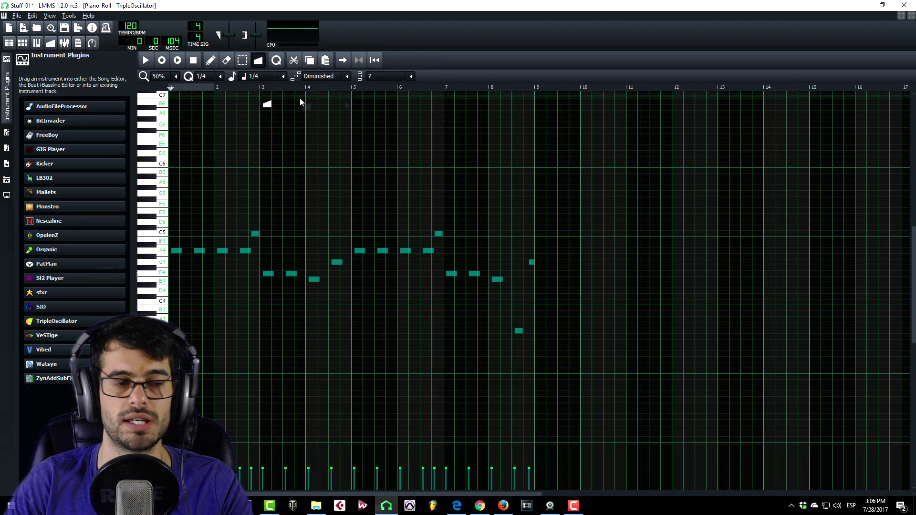
key(F5)
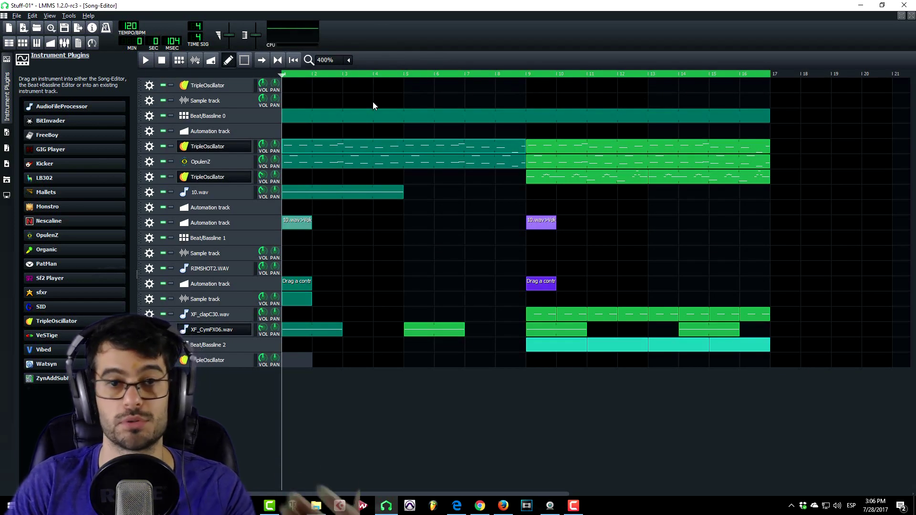
double_click(286, 149)
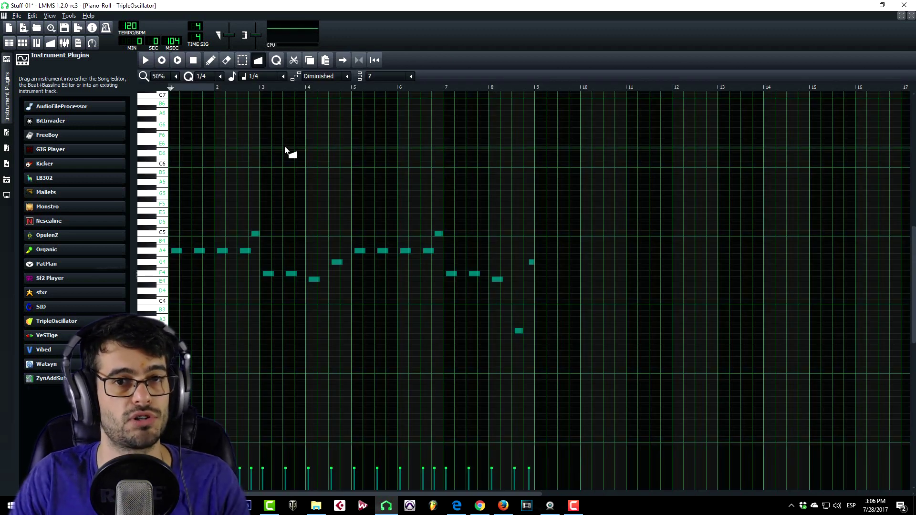